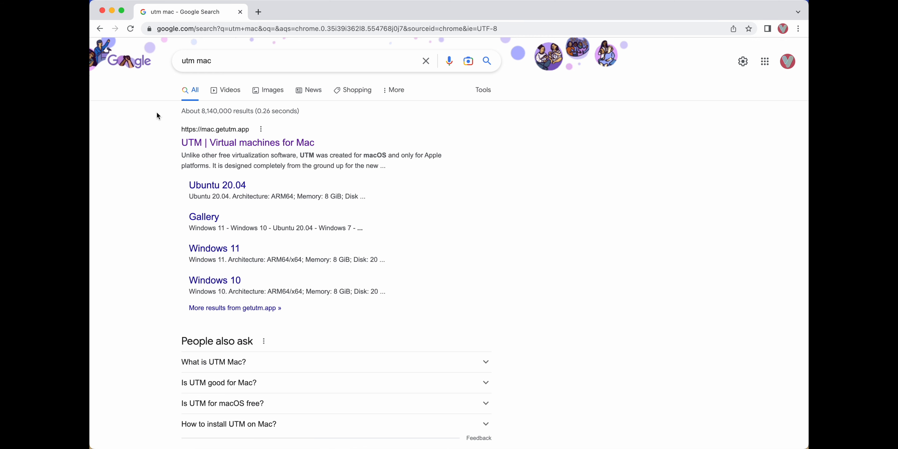
Download UTM.dmg from the UTM website and open the downloaded disk image.
left_click(228, 143)
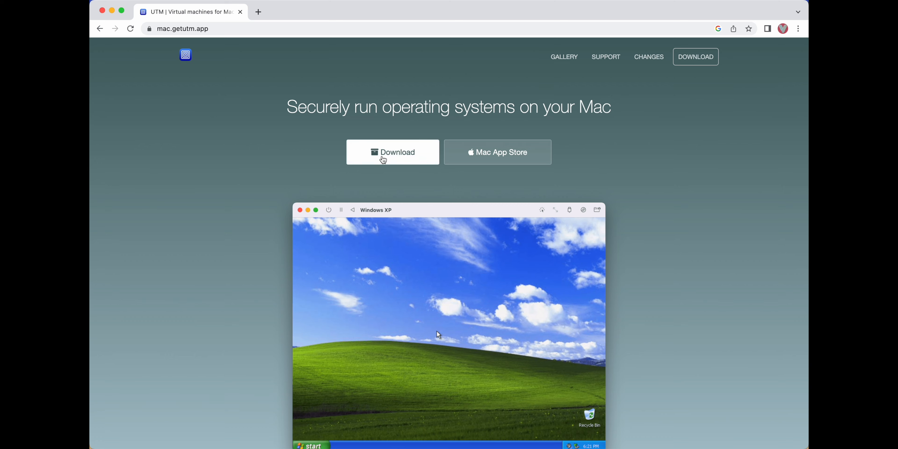
left_click(401, 161)
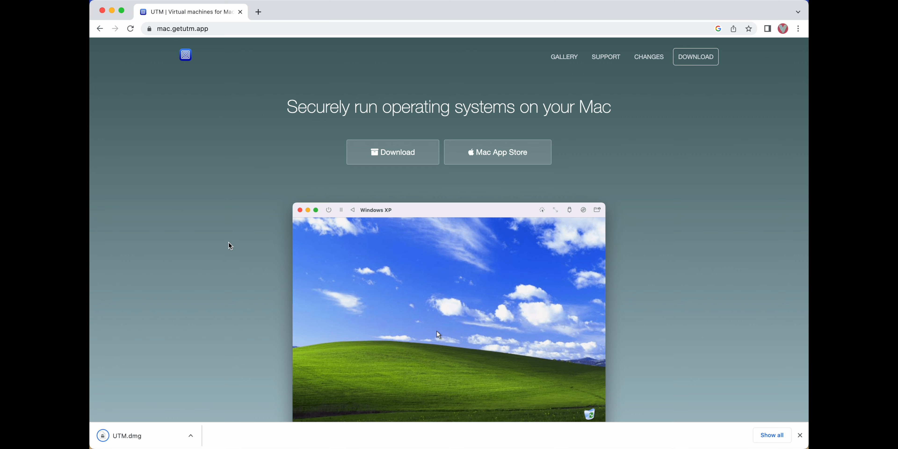
left_click(162, 440)
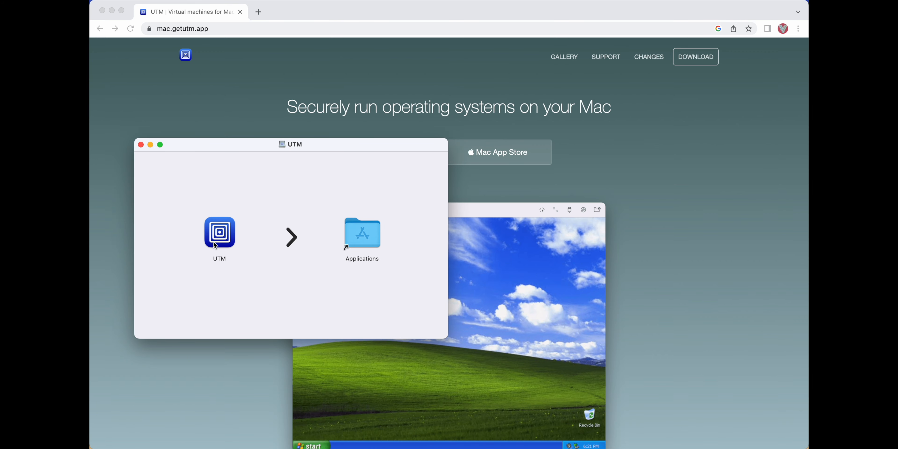
Try to copy UTM from the disk image into Applications, stopping instead of replacing the existing older copy.
left_click_drag(214, 243, 365, 241)
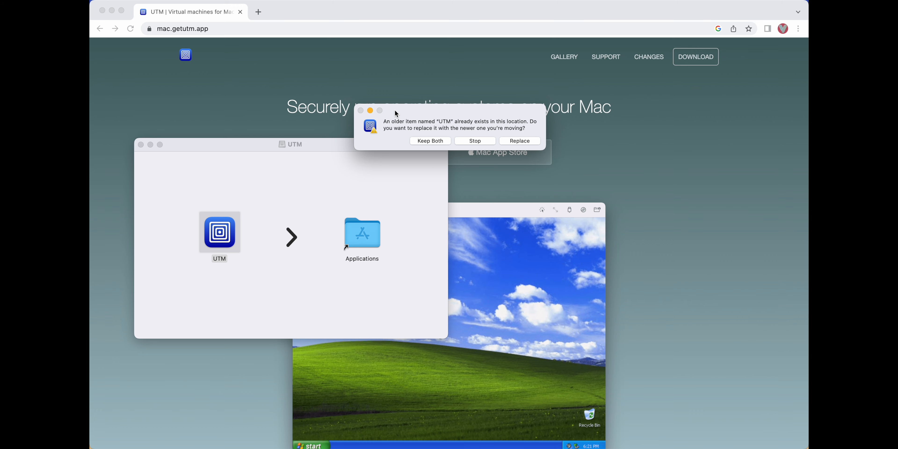
left_click(462, 141)
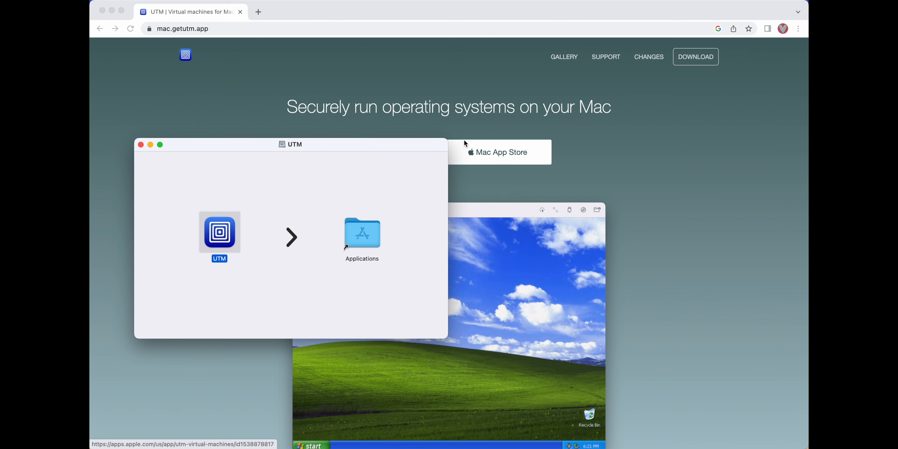
left_click(694, 55)
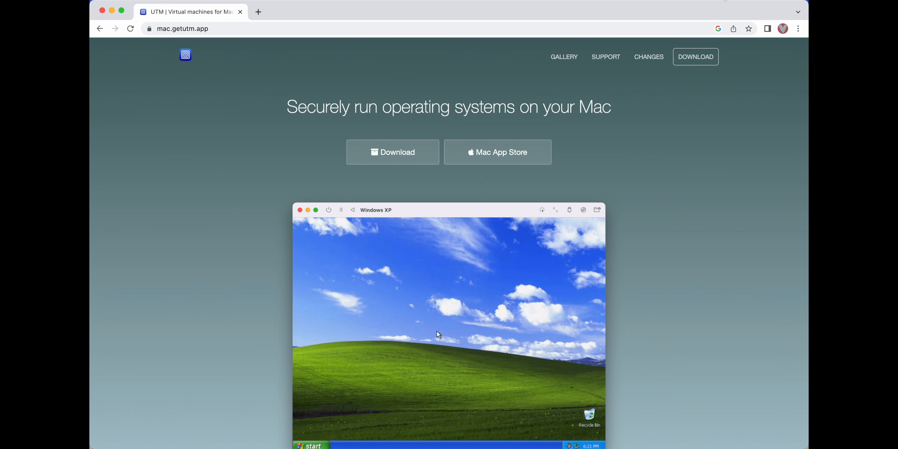
Search the Mac for "utm" and launch the UTM application.
key("super+space")
type("utm")
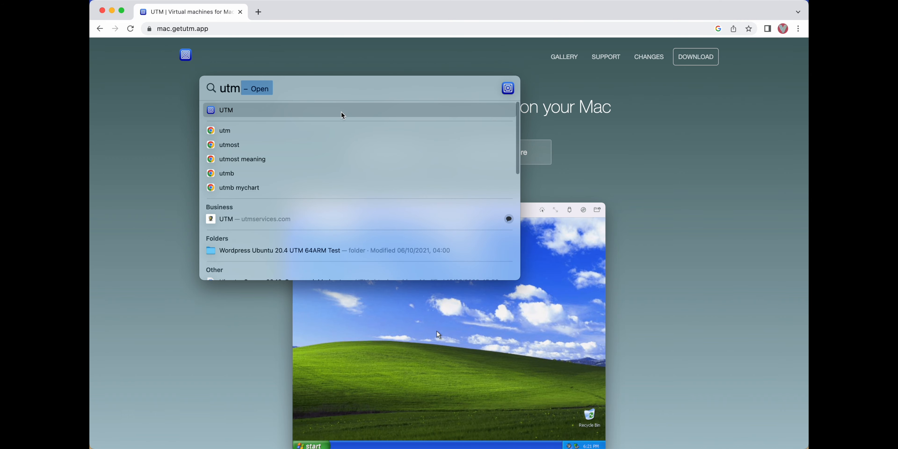
left_click(327, 110)
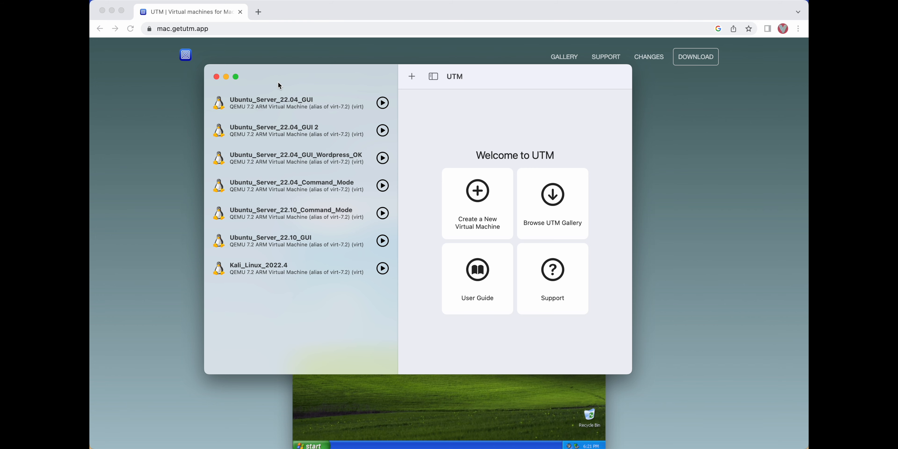
Return to the browser and search the web for "ubuntu 20.04.5 lts arm64" in a new tab.
left_click(180, 83)
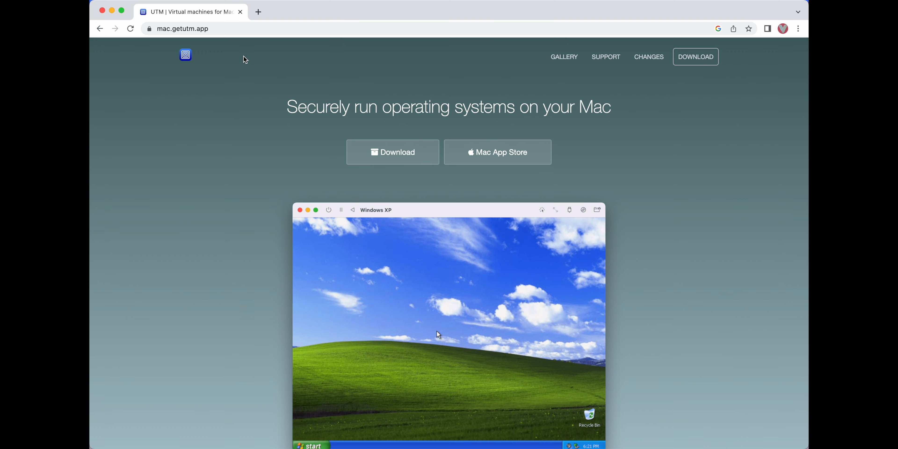
left_click(258, 12)
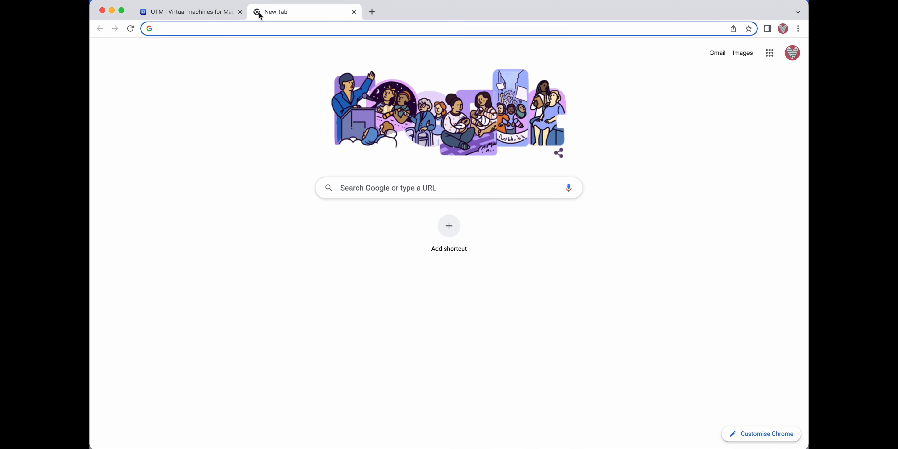
type("ubuntu 20.04.5 lts arm64")
left_click(134, 149)
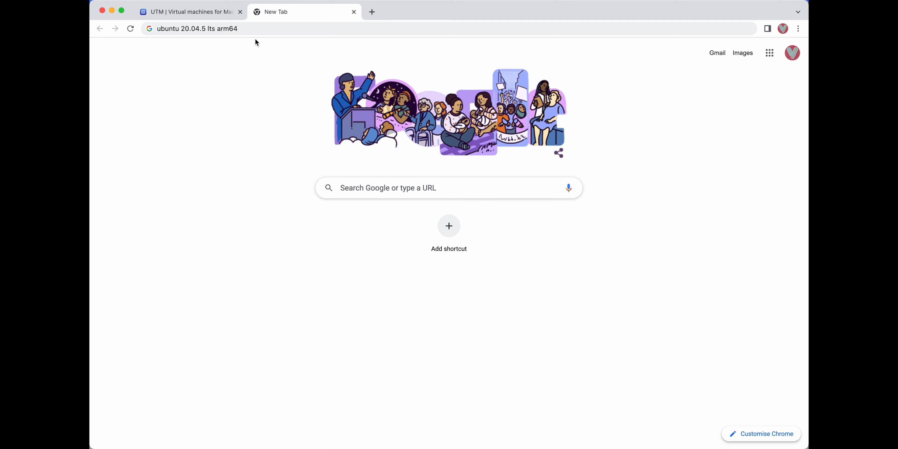
left_click(253, 29)
key("Return")
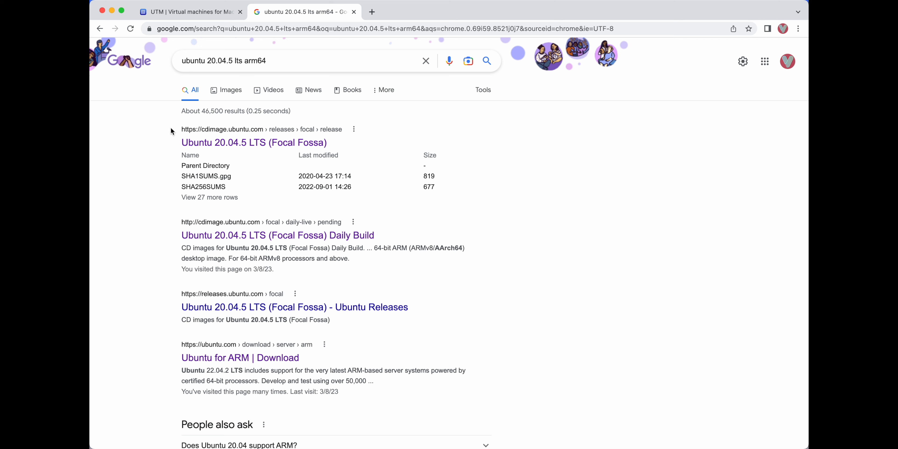
Download the 64-bit ARM (ARMv8/AArch64) server install image from the Ubuntu 20.04.5 LTS (Focal Fossa) release page.
left_click(221, 147)
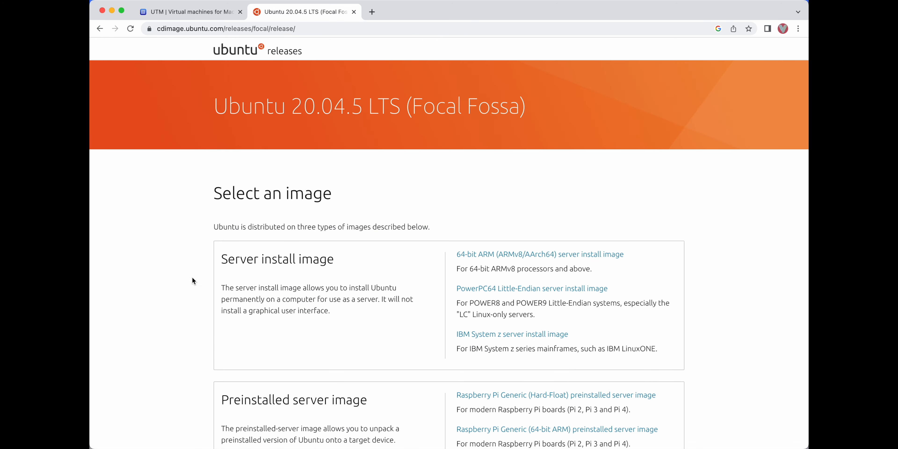
scroll(193, 280, "down", 5)
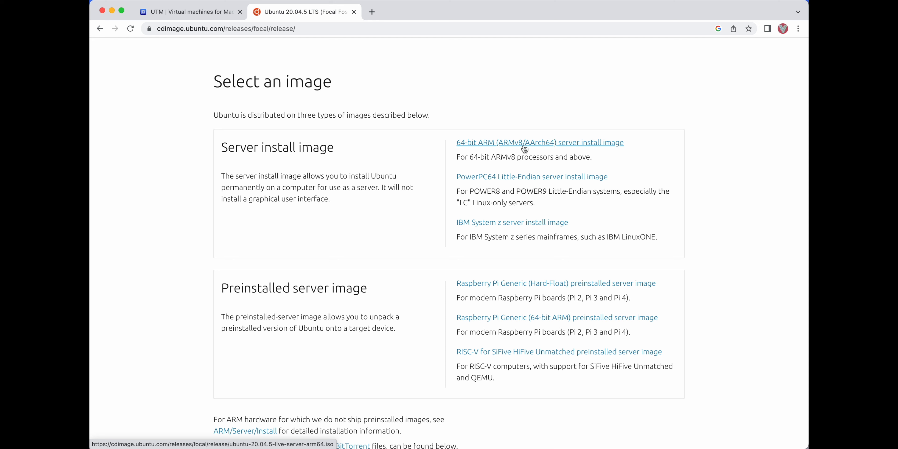
left_click(525, 149)
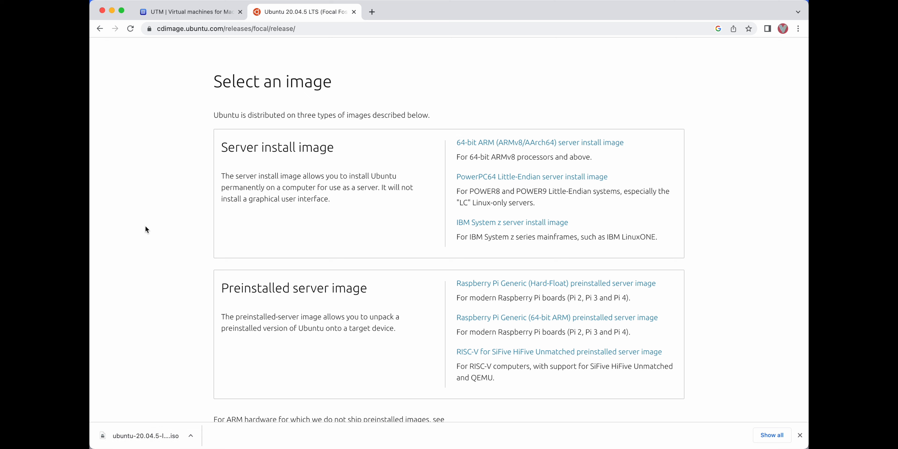
Switch to UTM and begin a new virtual machine that uses Virtualize with Linux as its operating system.
mouse_move(486, 447)
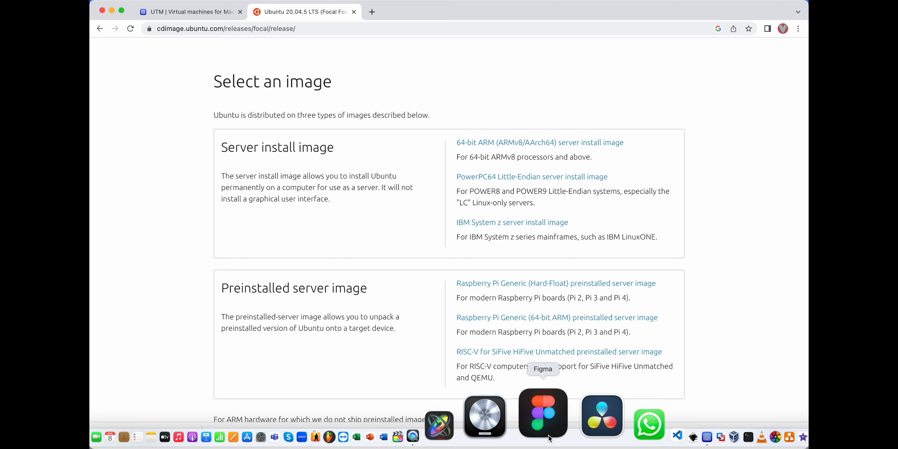
left_click(590, 415)
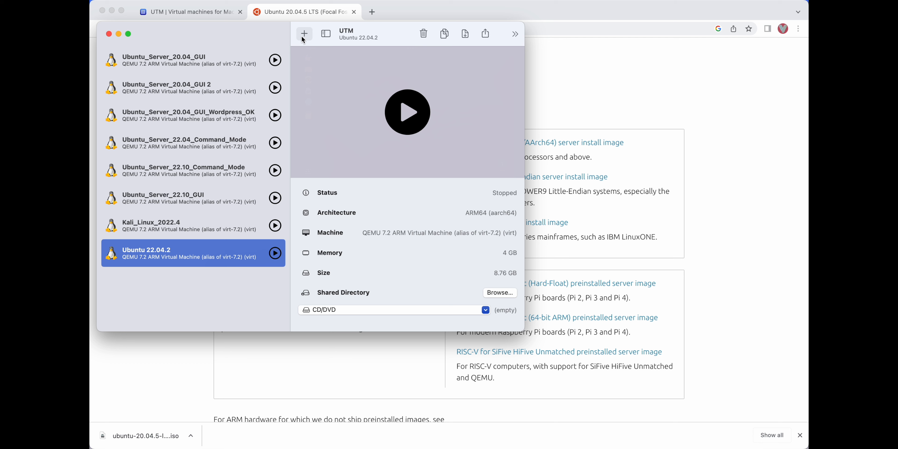
left_click(141, 0)
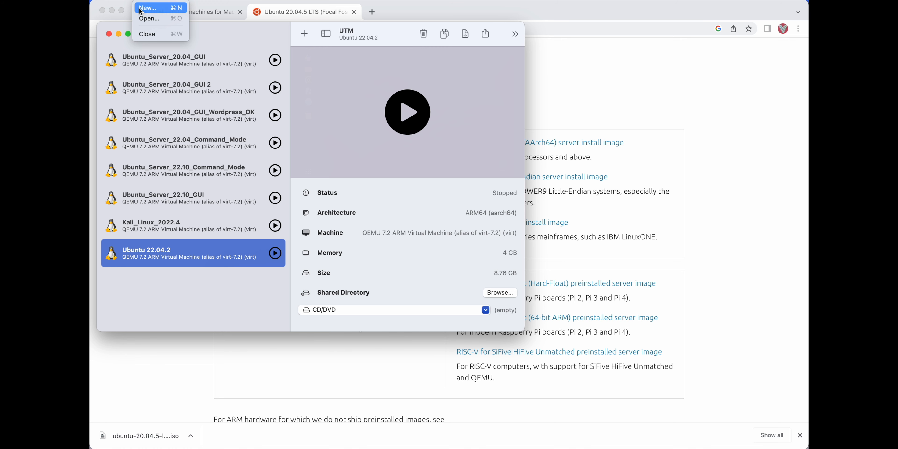
left_click(148, 8)
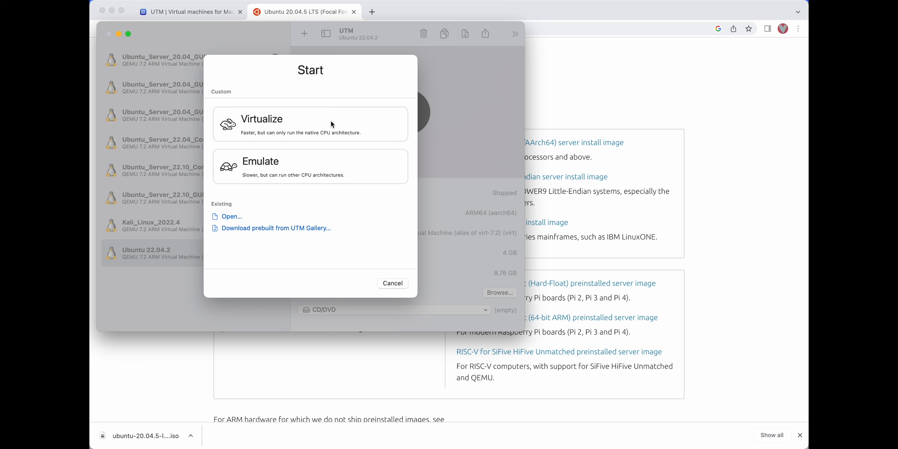
left_click(367, 118)
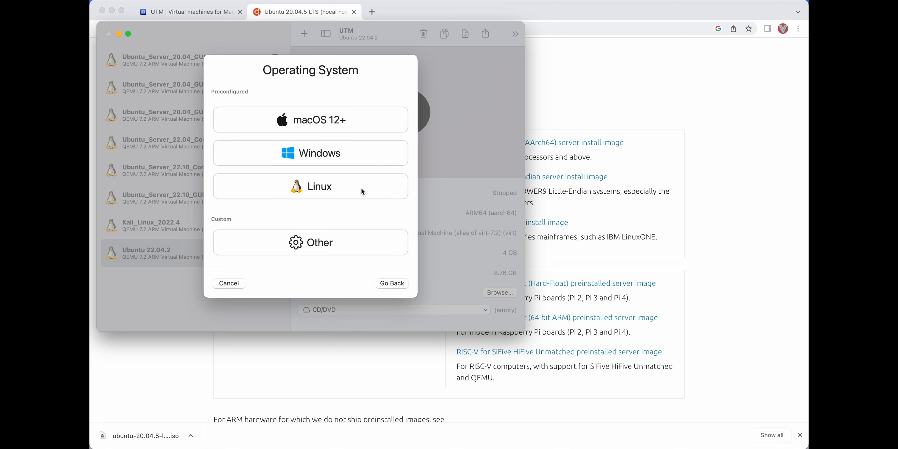
left_click(361, 187)
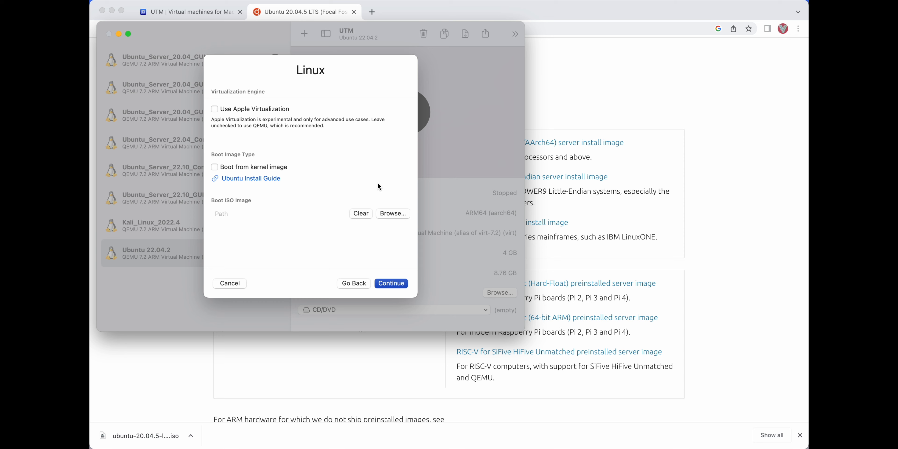
Select ubuntu-20.04.5-live-server-arm64.iso from Downloads as the boot ISO image and continue to the hardware settings.
left_click(392, 214)
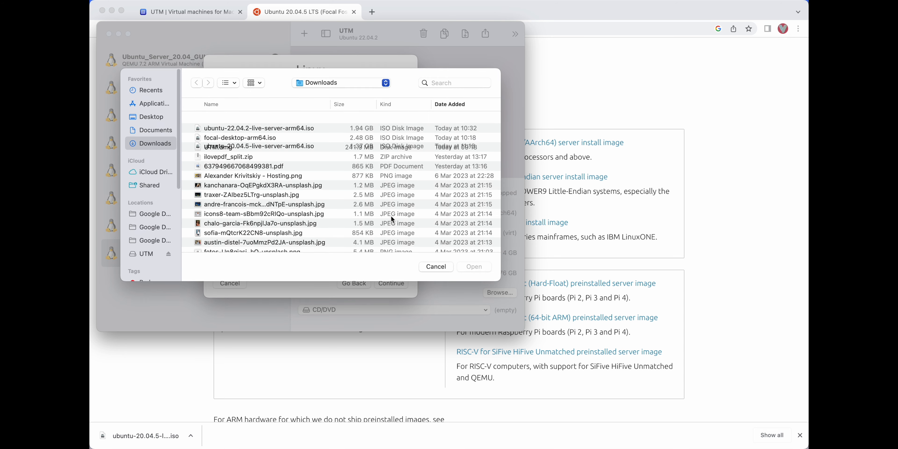
left_click(268, 122)
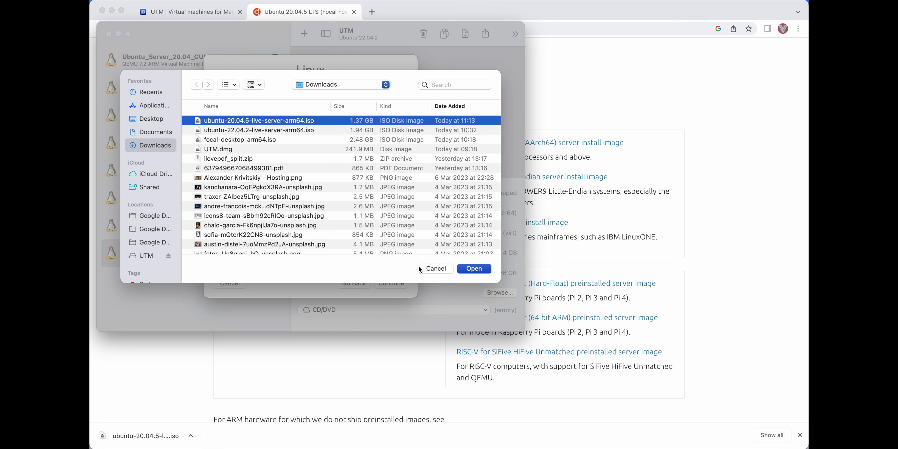
left_click(473, 269)
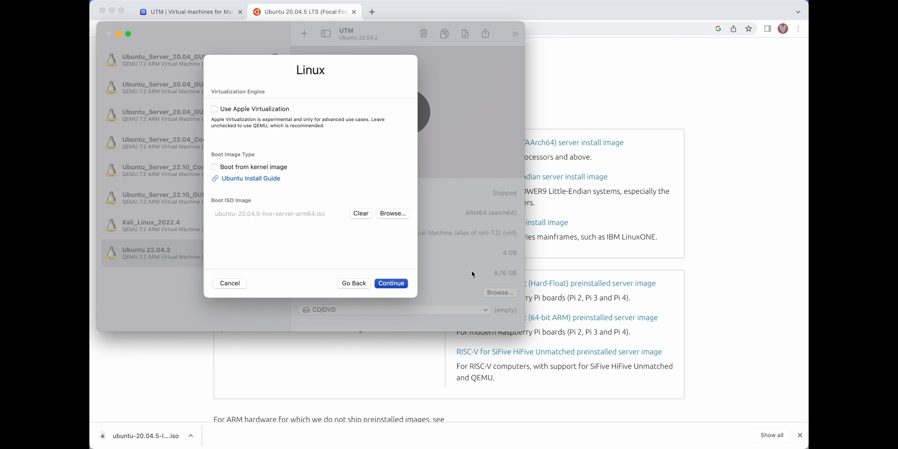
left_click(399, 284)
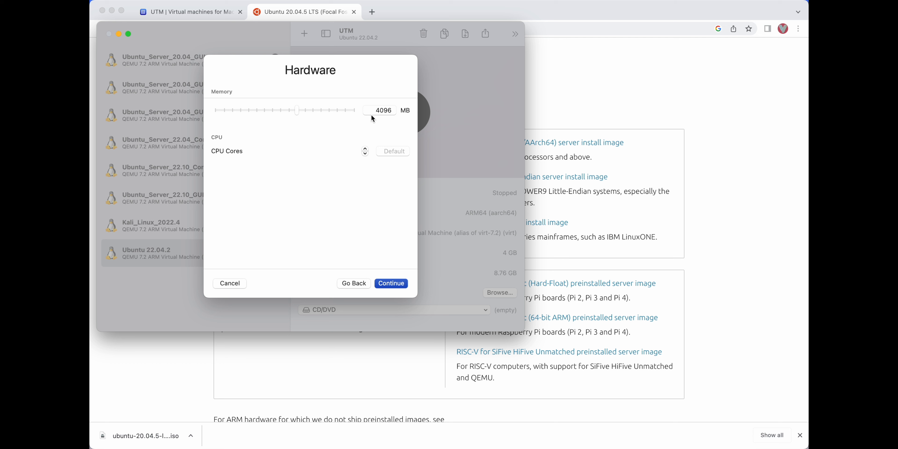
Set the virtual machine to 4 CPU cores, accepting 4096 MB memory, 64 GB storage and no shared directory.
left_click(364, 148)
left_click(398, 285)
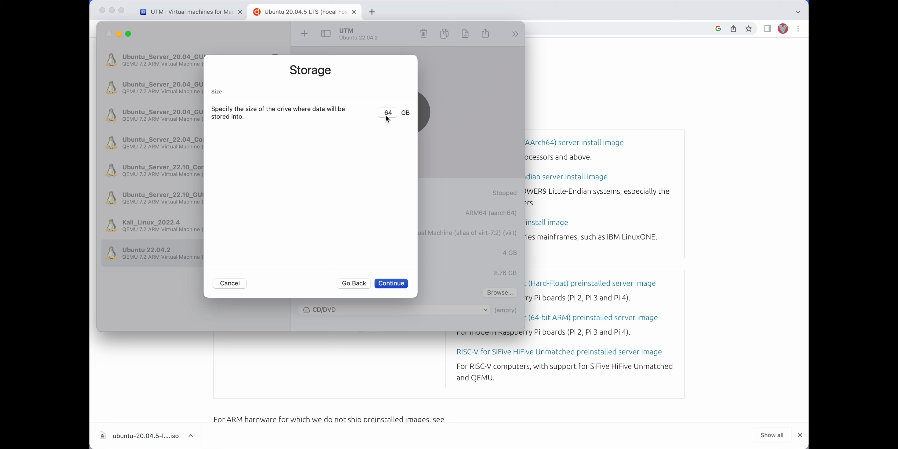
left_click(394, 287)
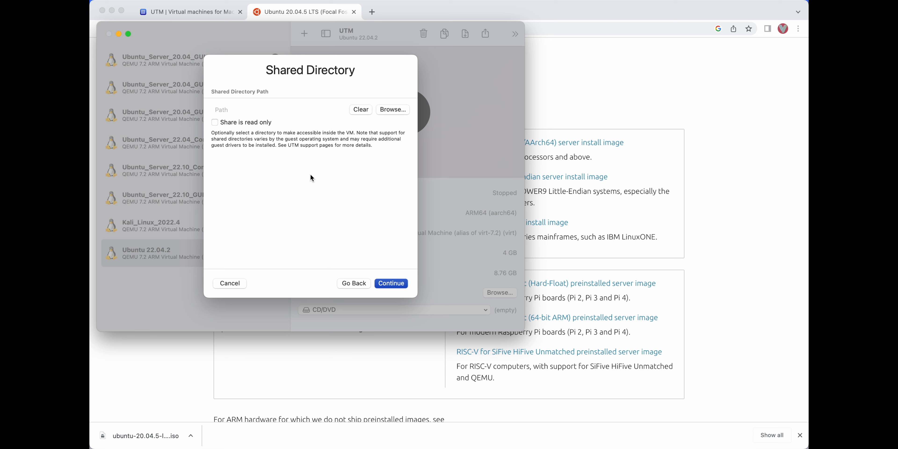
left_click(387, 284)
Name the virtual machine "Ubuntu 20.4.5" and save it.
left_click(306, 90)
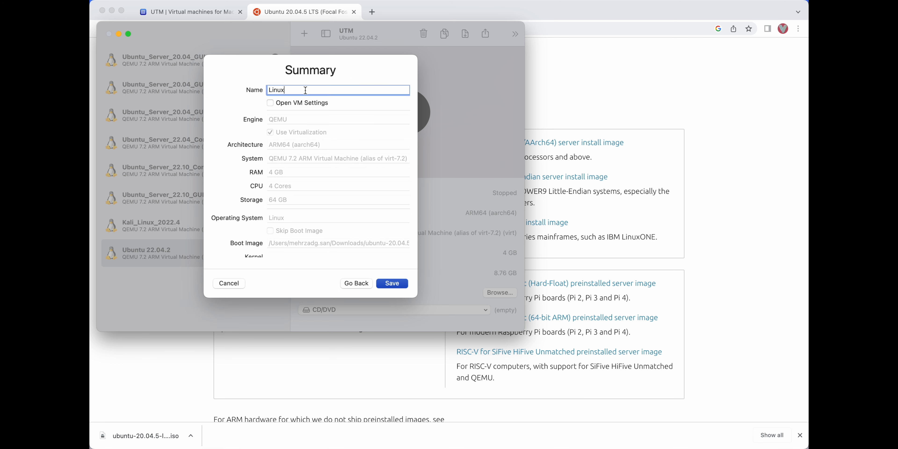
key("BackSpace")
key("BackSpace")
key("BackSpace")
key("BackSpace")
key("BackSpace")
type("Ubun")
key("BackSpace")
key("BackSpace")
type("untu 20.4.5")
left_click(392, 287)
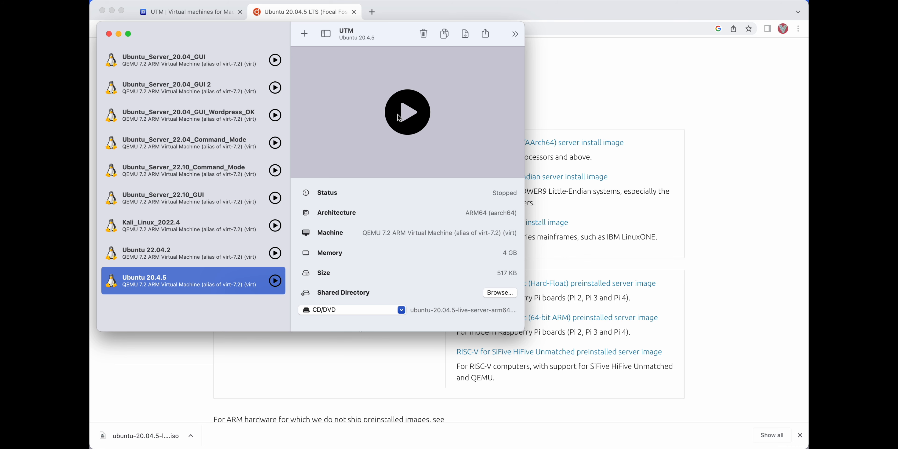
Start the Ubuntu 20.4.5 virtual machine and boot the Install Ubuntu Server entry.
left_click(405, 112)
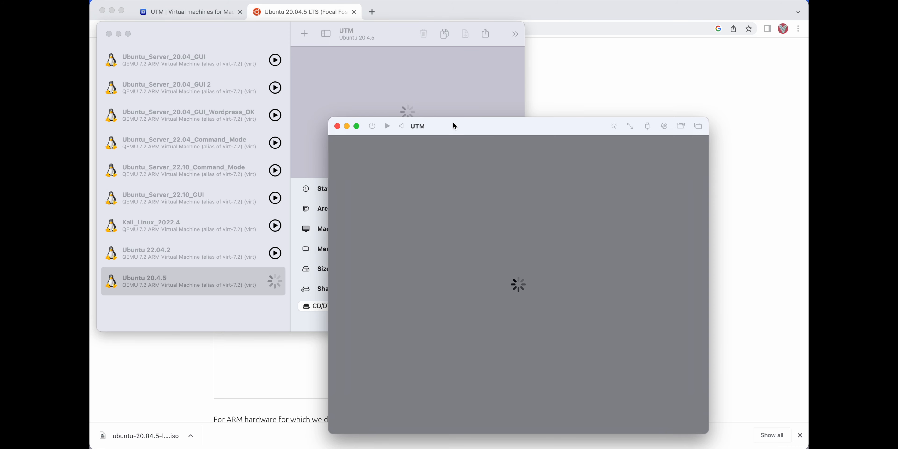
left_click_drag(467, 127, 331, 37)
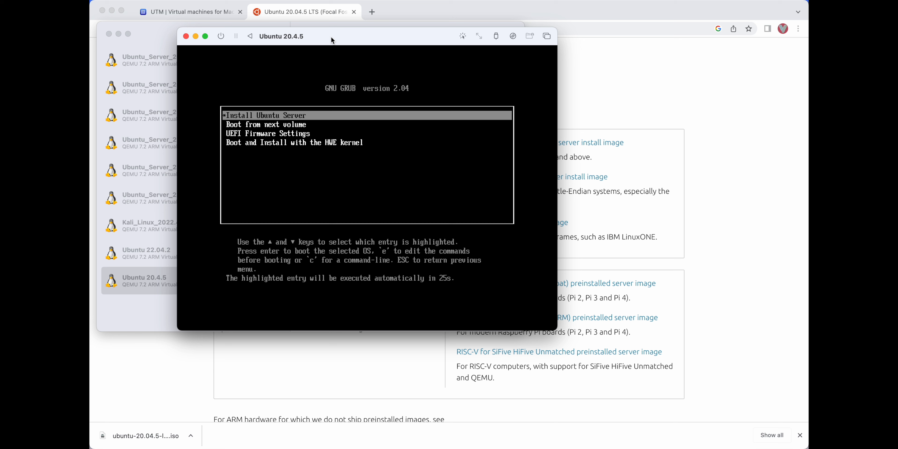
key("Down")
key("Up")
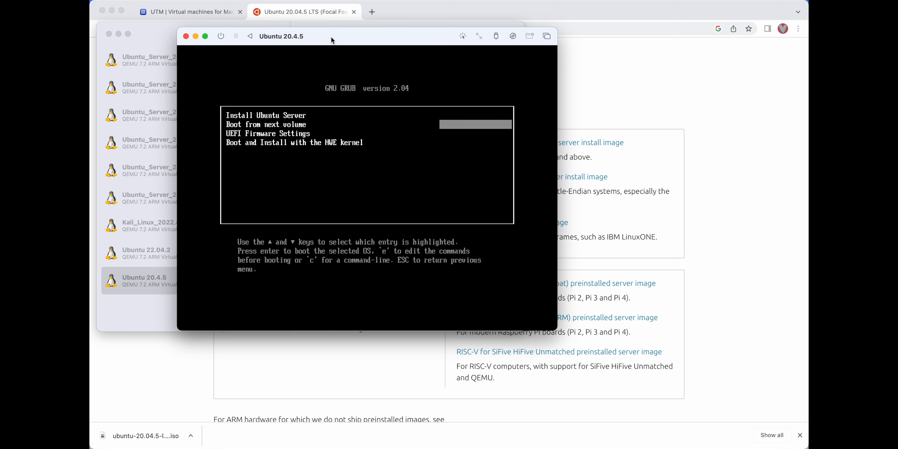
key("Down")
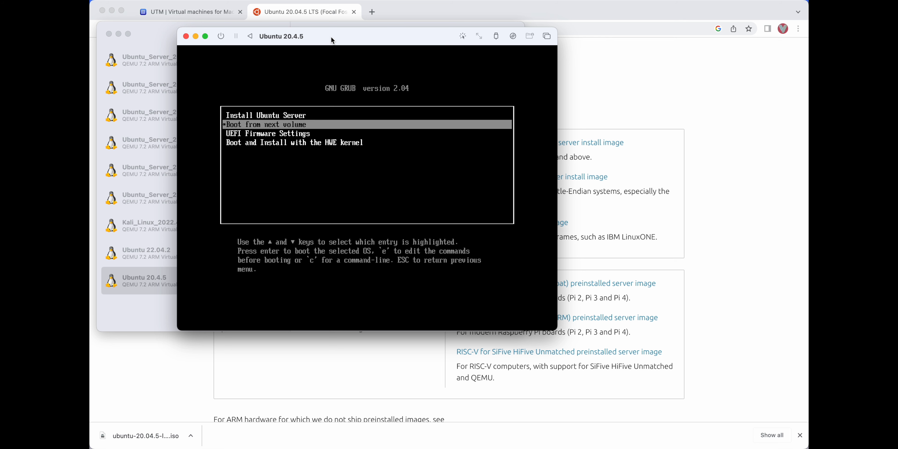
key("Up")
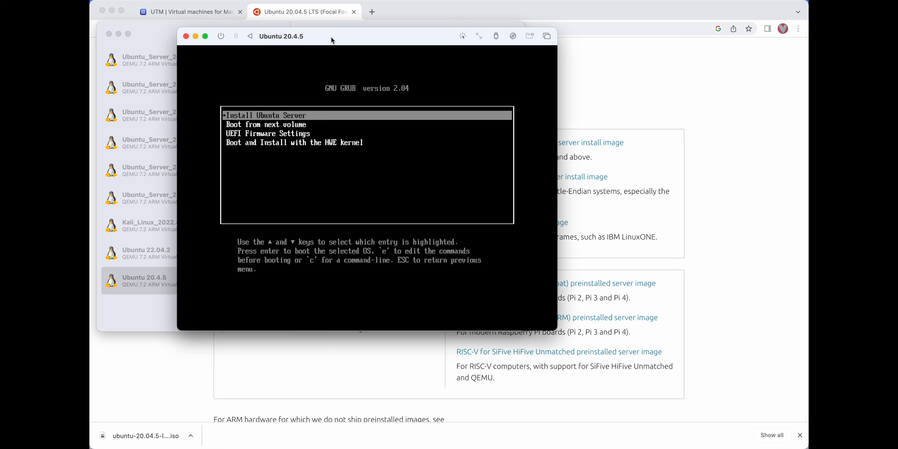
key("Return")
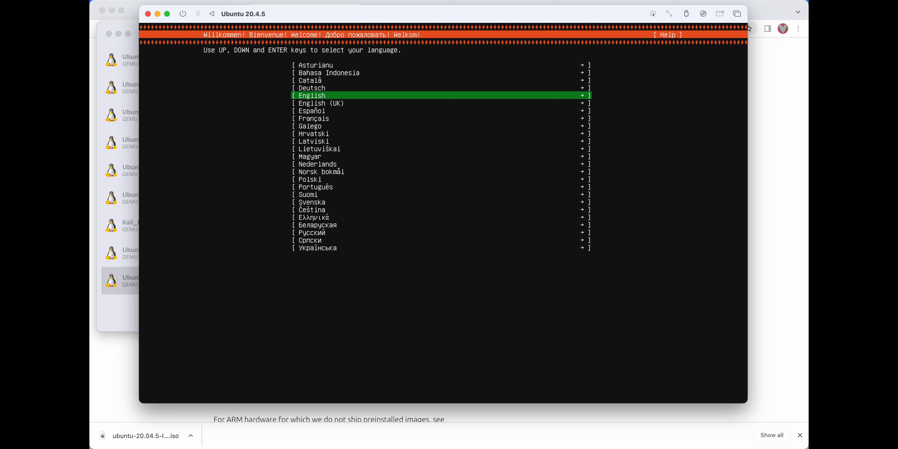
Choose English as the installer language and update to the new installer.
key("Return")
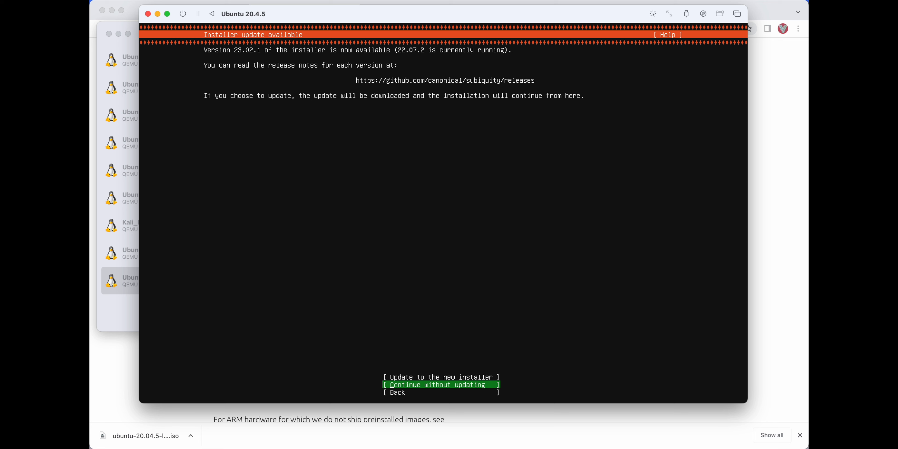
key("Up")
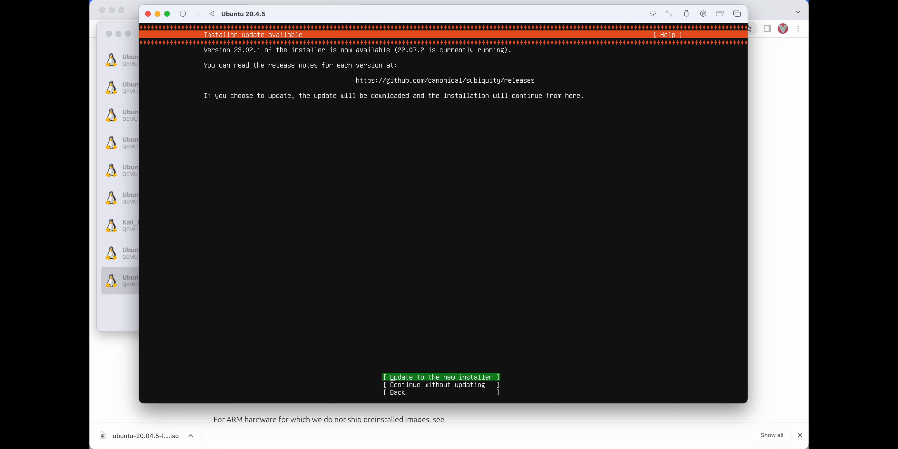
key("Return")
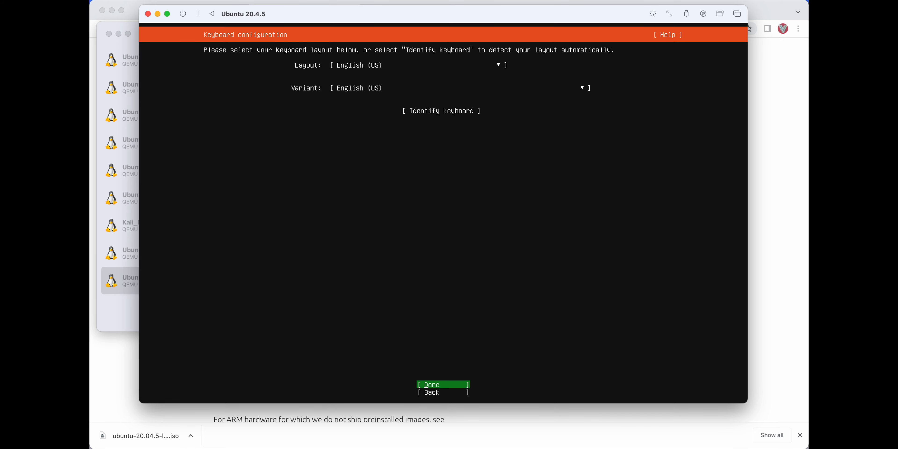
Accept the English (US) keyboard layout and variant and the Ubuntu Server installation base.
key("Return")
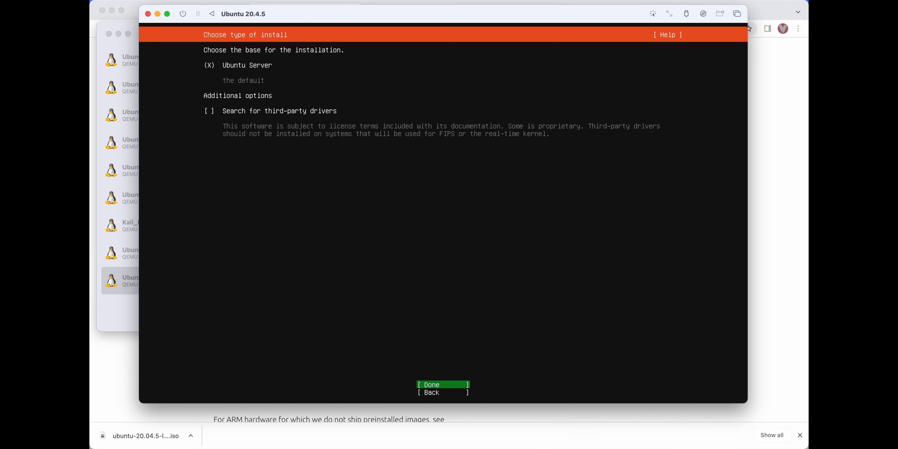
key("Return")
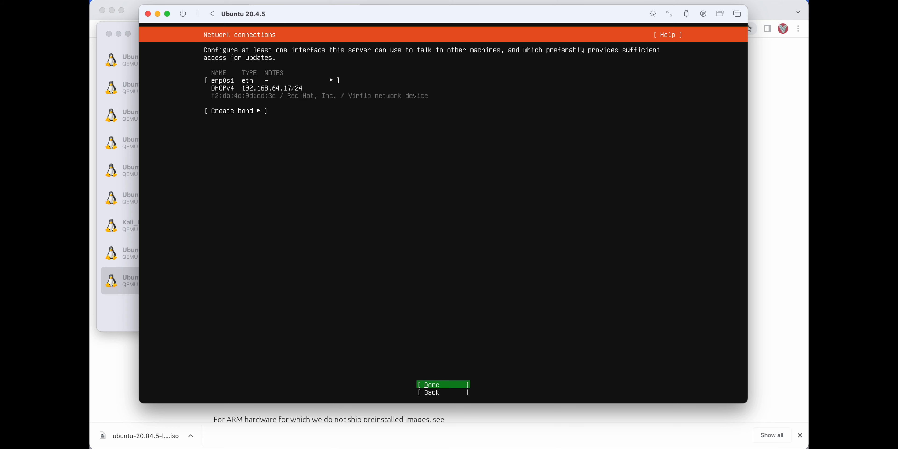